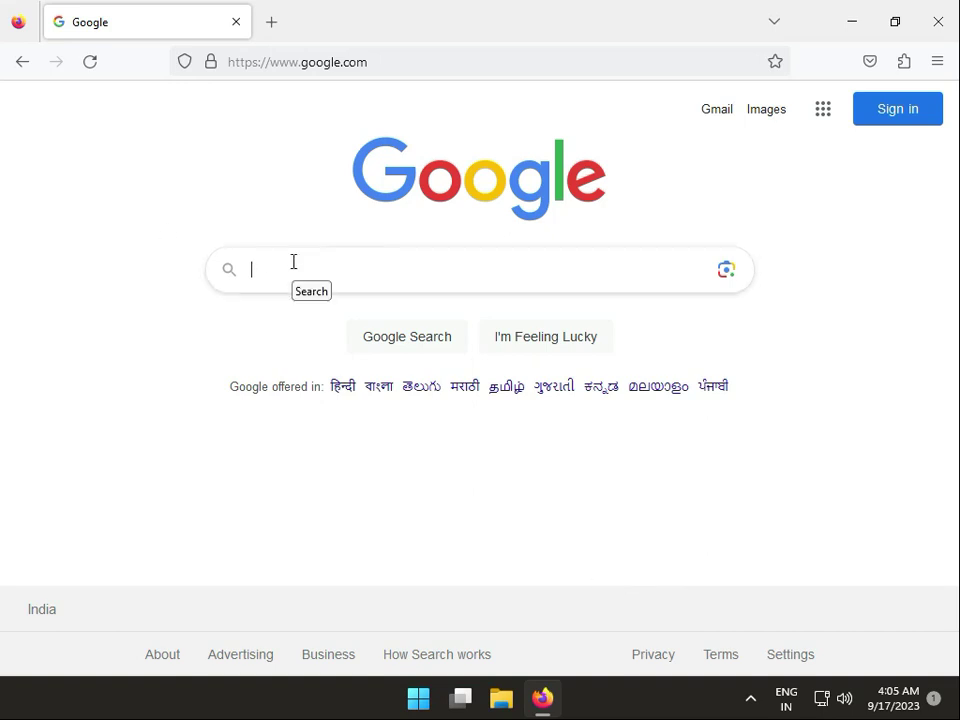
Step: Search Google for 'brother dcp l2541dw driver' using the suggested query
{"action": "type", "text": "brp"}
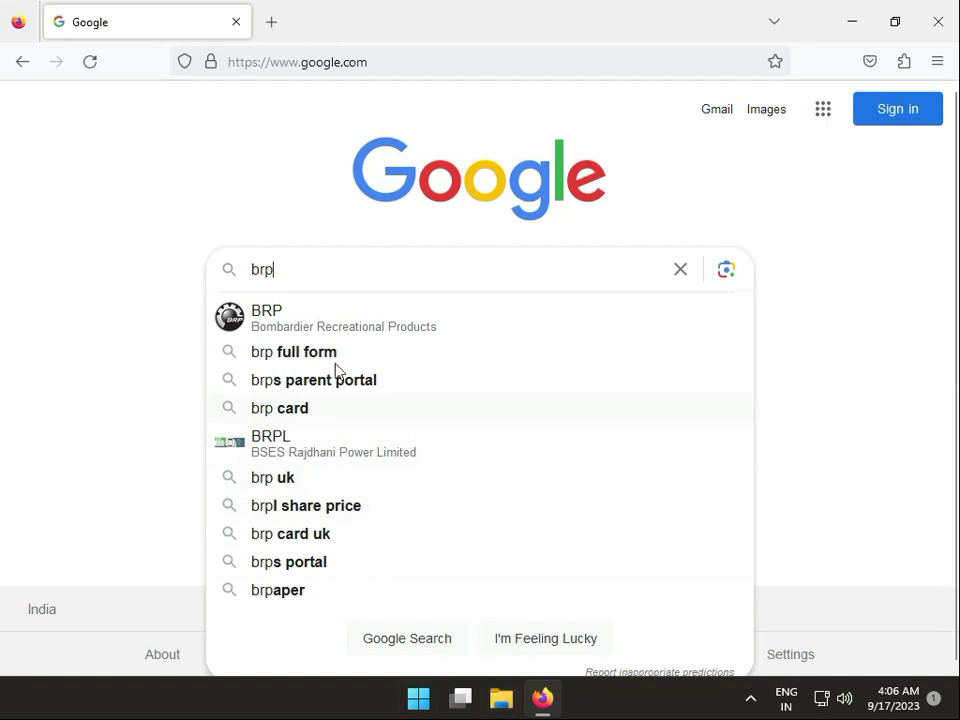
{"action": "key", "text": "BackSpace"}
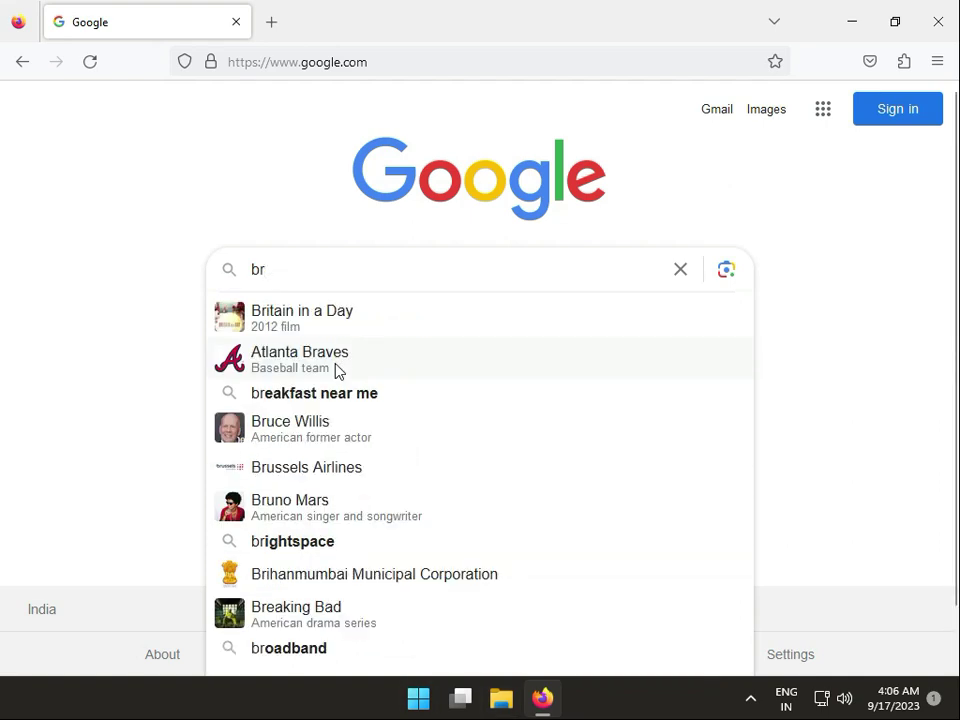
{"action": "type", "text": "other"}
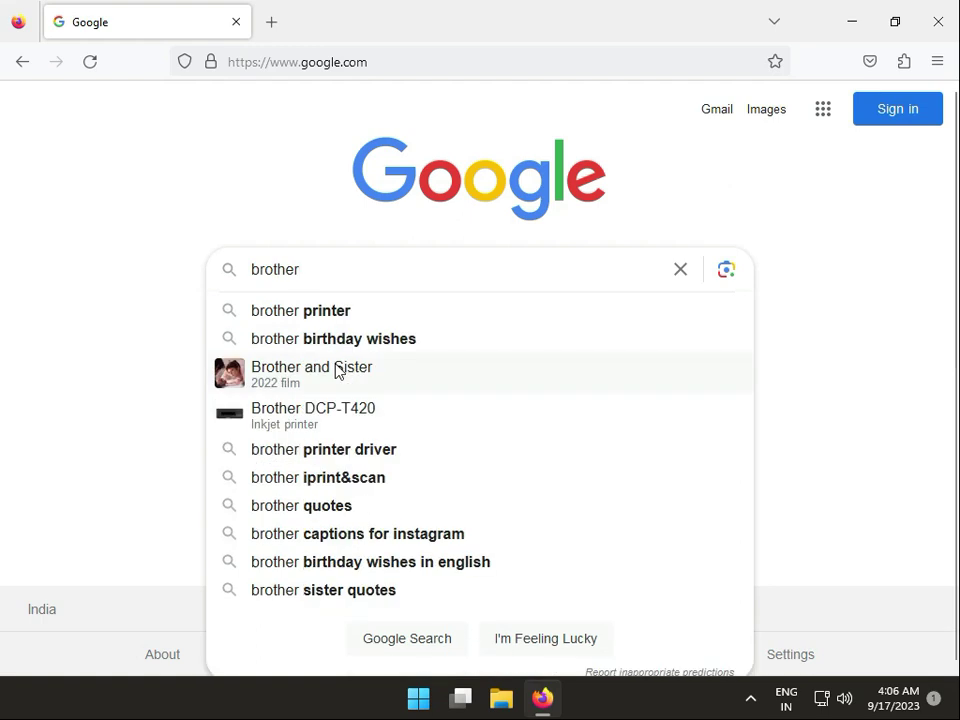
{"action": "type", "text": " dcp l"}
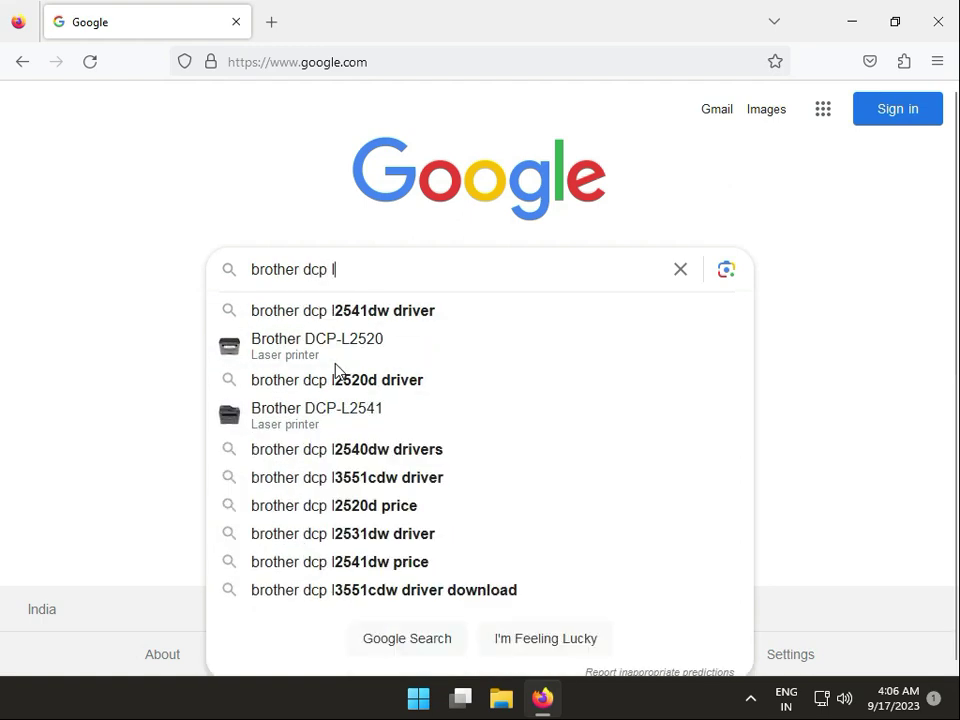
{"action": "type", "text": "254"}
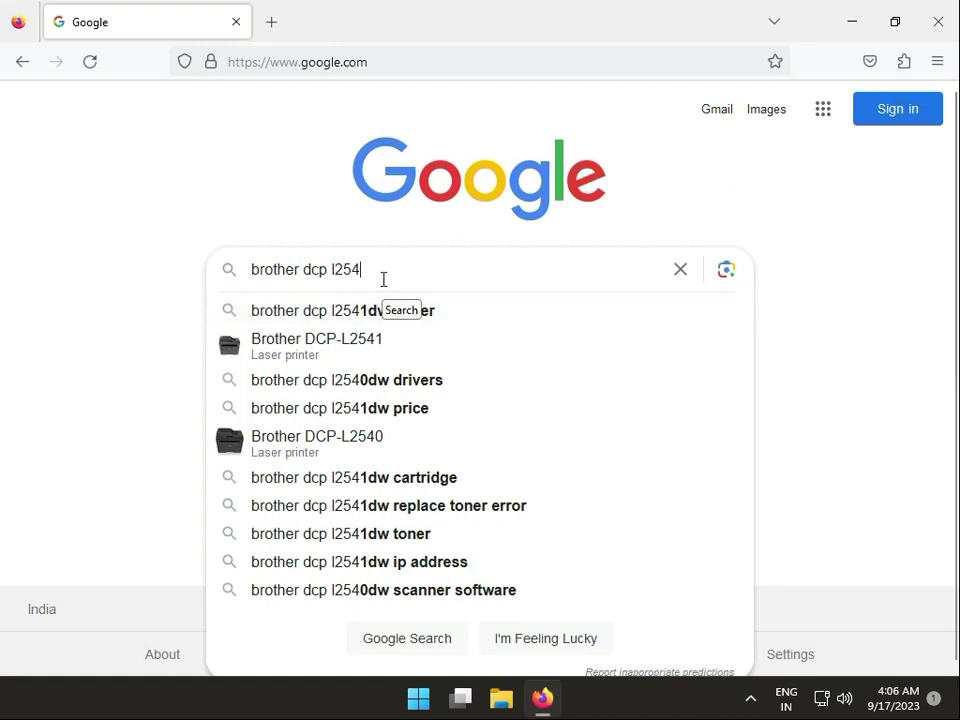
{"action": "mouse_move", "coordinate": [443, 714]}
{"action": "left_click", "coordinate": [386, 312]}
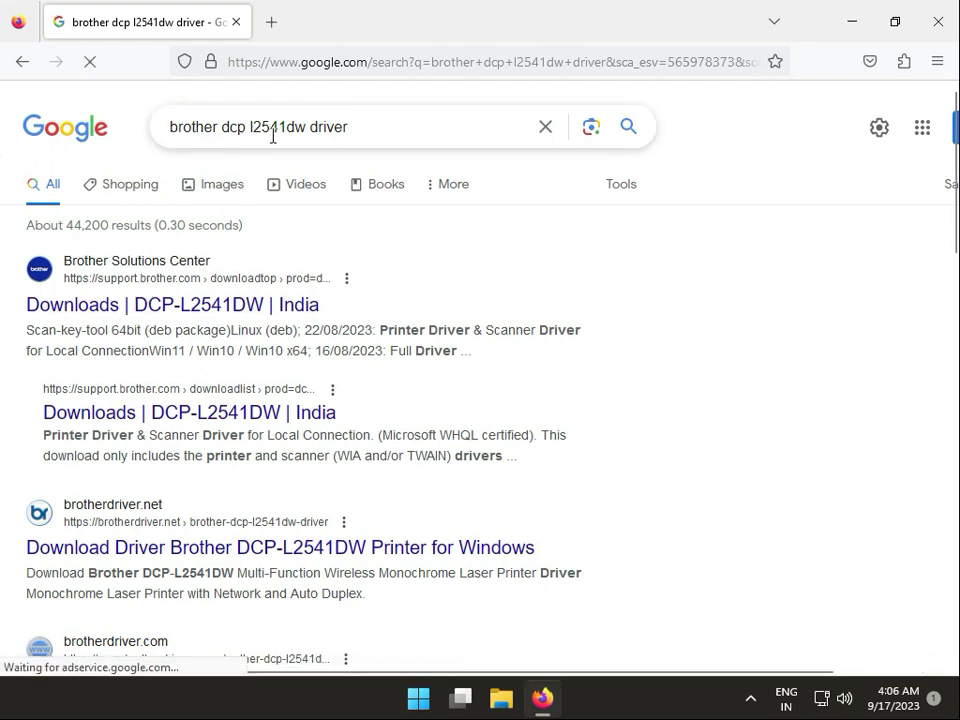
Step: Open the first Brother downloads result in a new tab
{"action": "left_click_drag", "start_coordinate": [350, 131], "coordinate": [130, 126]}
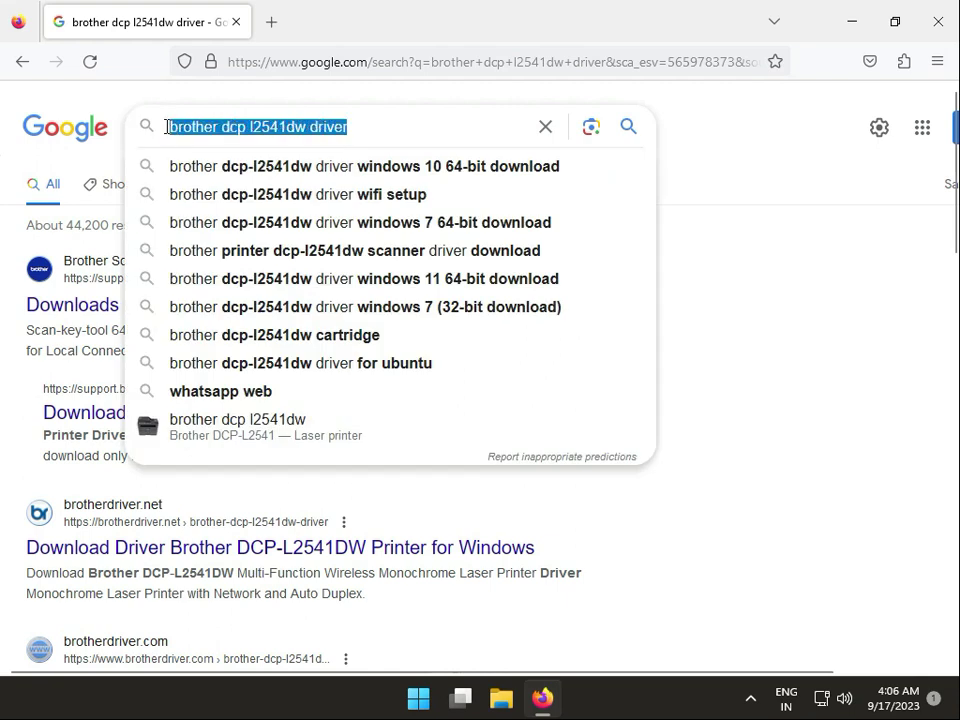
{"action": "left_click", "coordinate": [12, 347]}
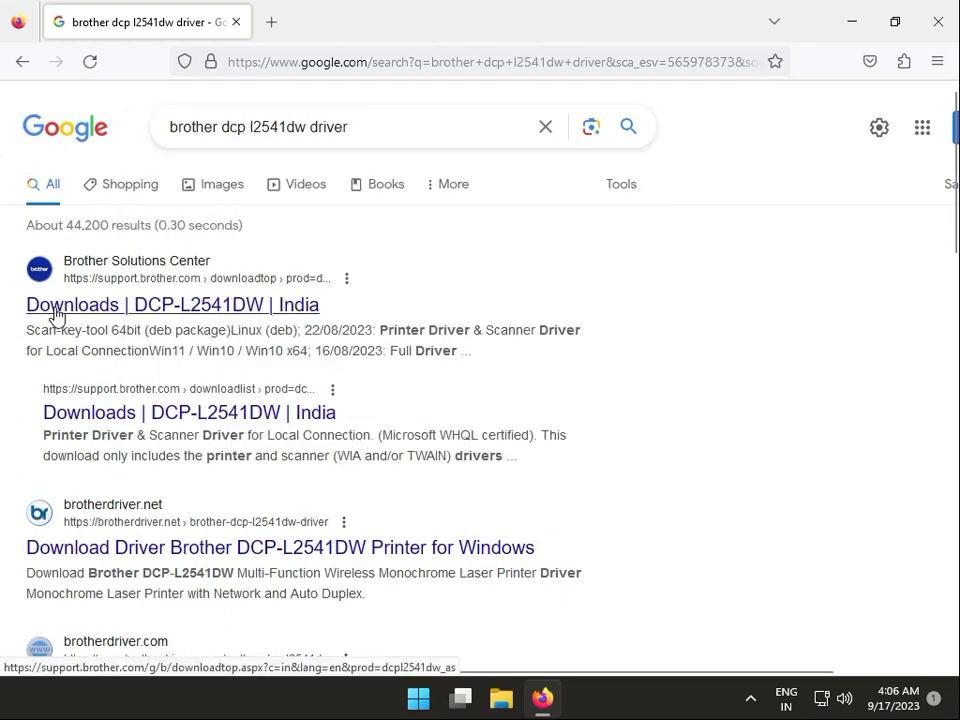
{"action": "right_click", "coordinate": [55, 310]}
{"action": "left_click", "coordinate": [71, 329]}
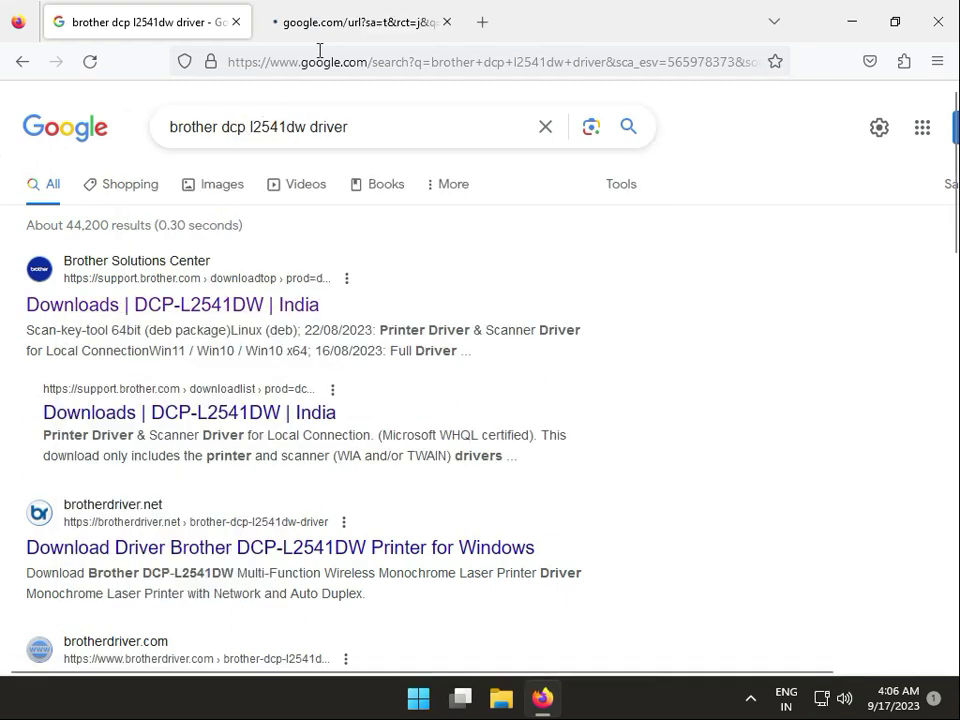
Step: On the Brother downloads tab, choose Windows 11, keep English, and scroll to the Full Software Package
{"action": "left_click", "coordinate": [343, 30]}
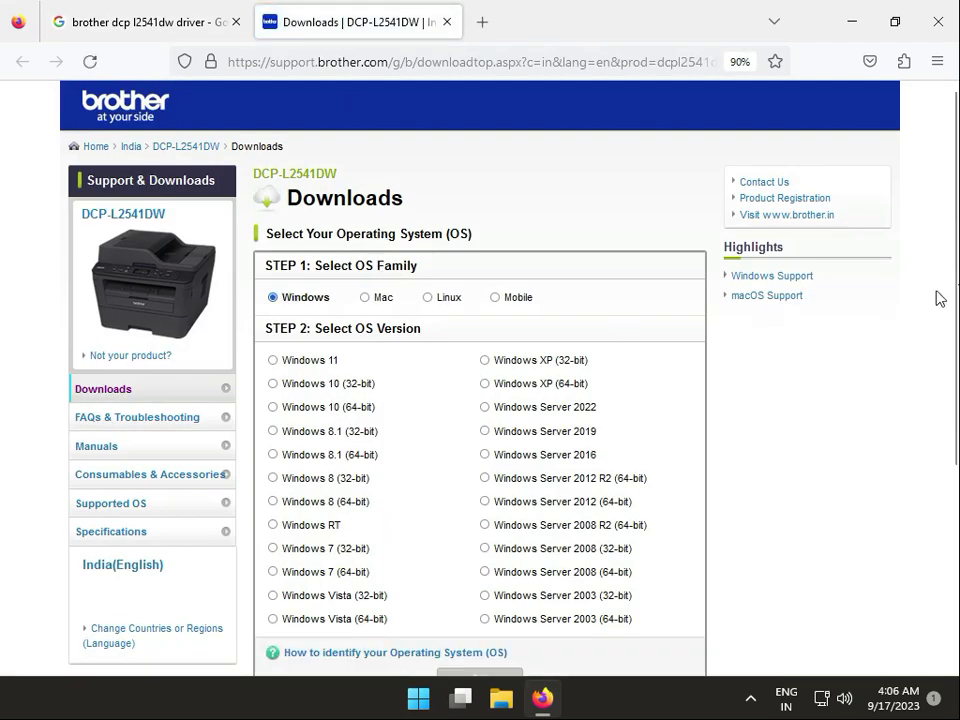
{"action": "left_click_drag", "start_coordinate": [955, 278], "coordinate": [926, 317]}
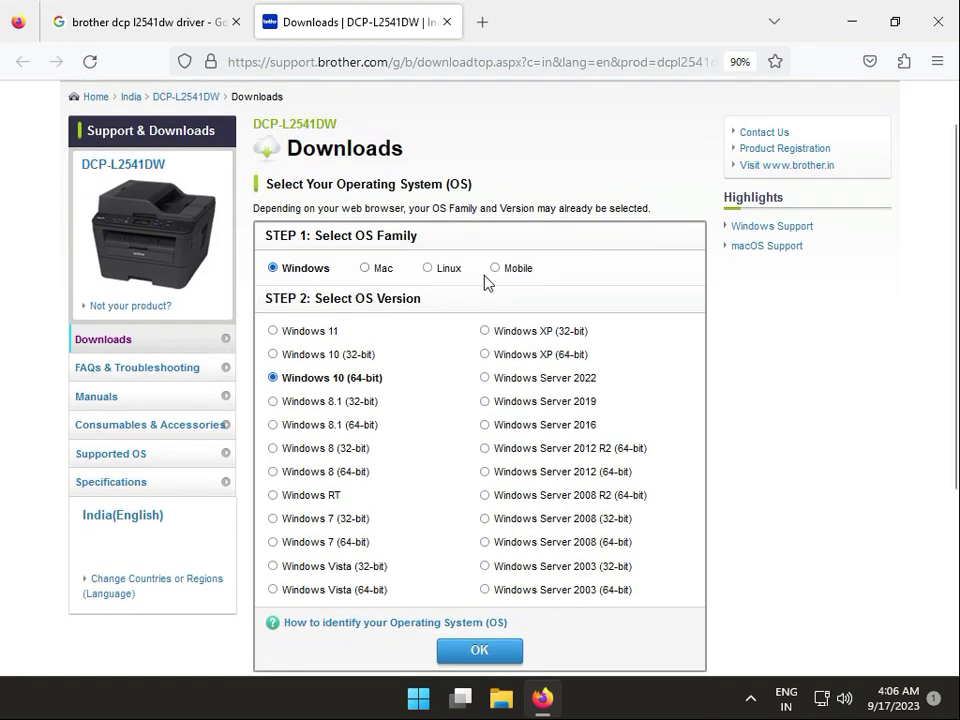
{"action": "left_click", "coordinate": [273, 332]}
{"action": "left_click", "coordinate": [508, 646]}
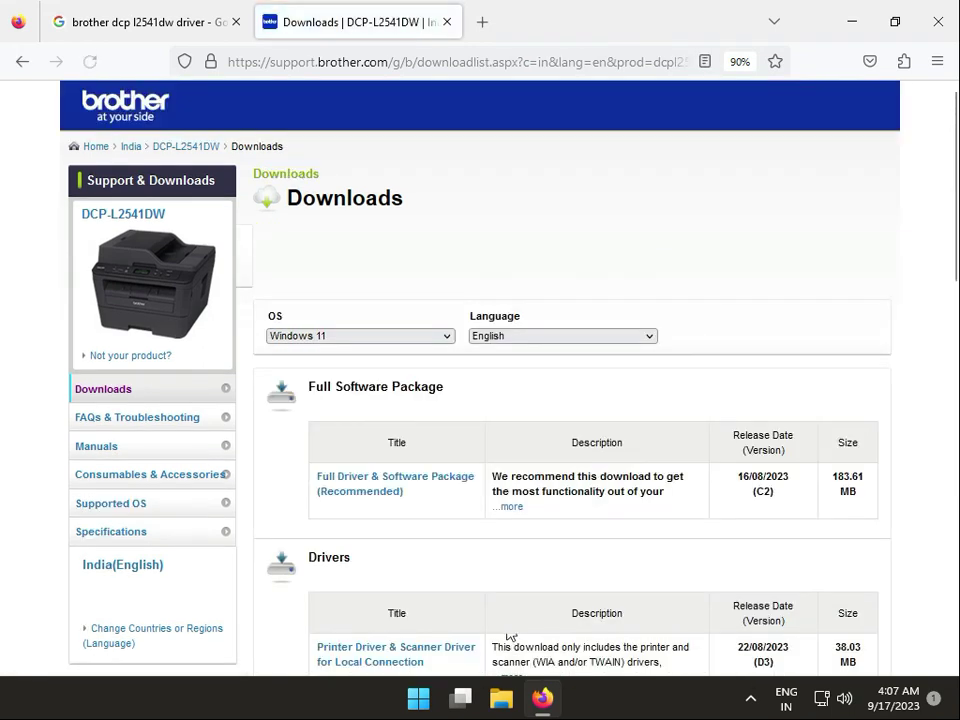
{"action": "left_click", "coordinate": [514, 345]}
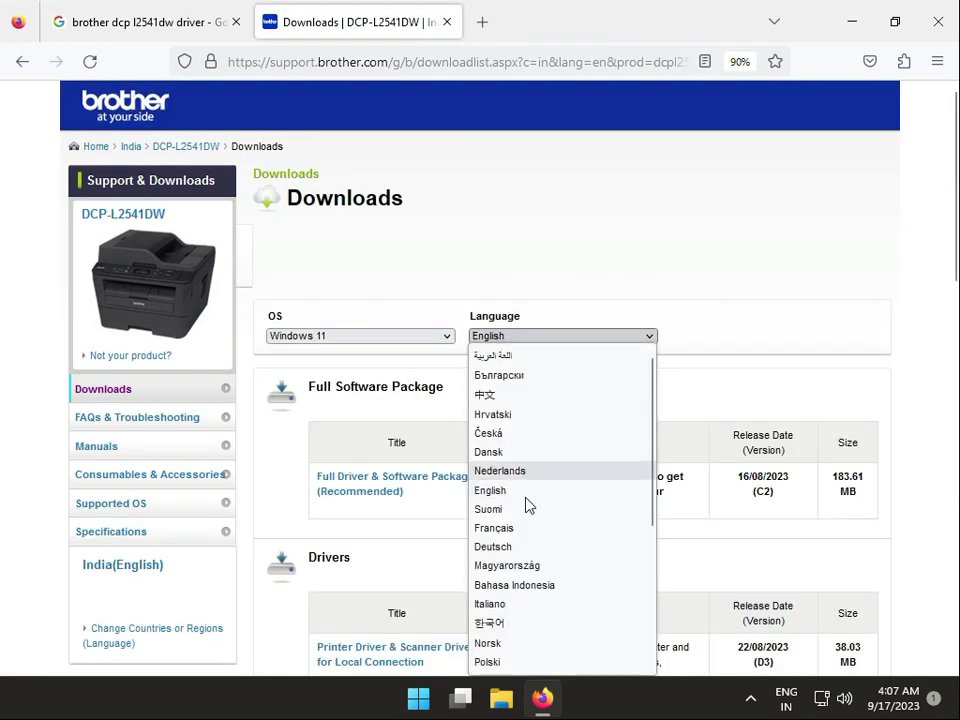
{"action": "left_click", "coordinate": [746, 272]}
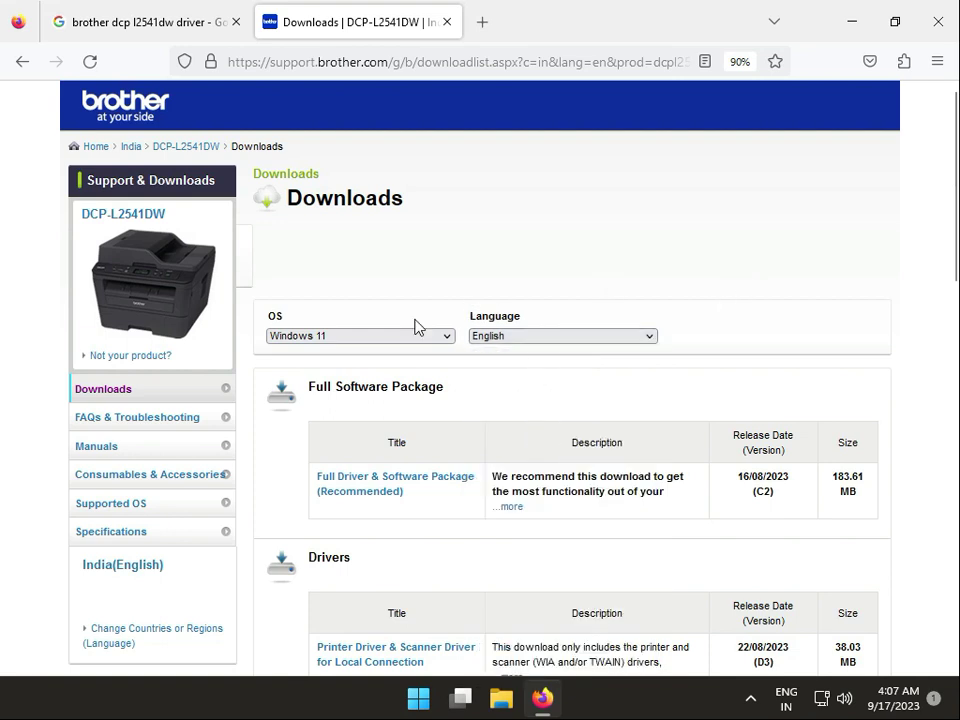
{"action": "scroll", "coordinate": [760, 330], "scroll_direction": "down", "scroll_amount": 3}
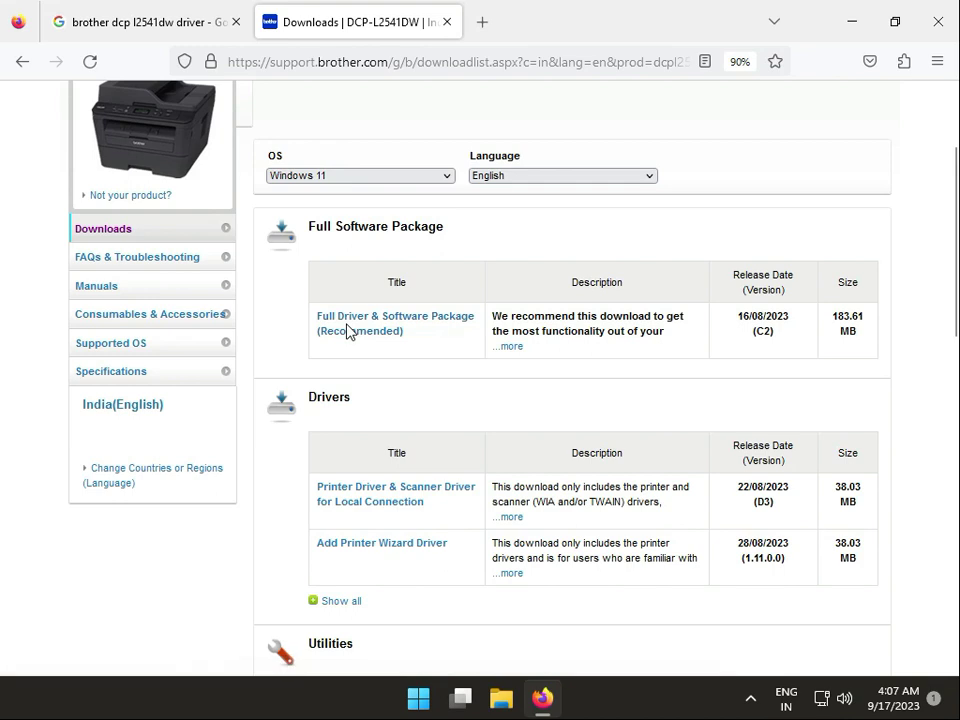
Step: Download the Full Driver & Software Package after agreeing to the EULA, then run the file
{"action": "left_click", "coordinate": [358, 323]}
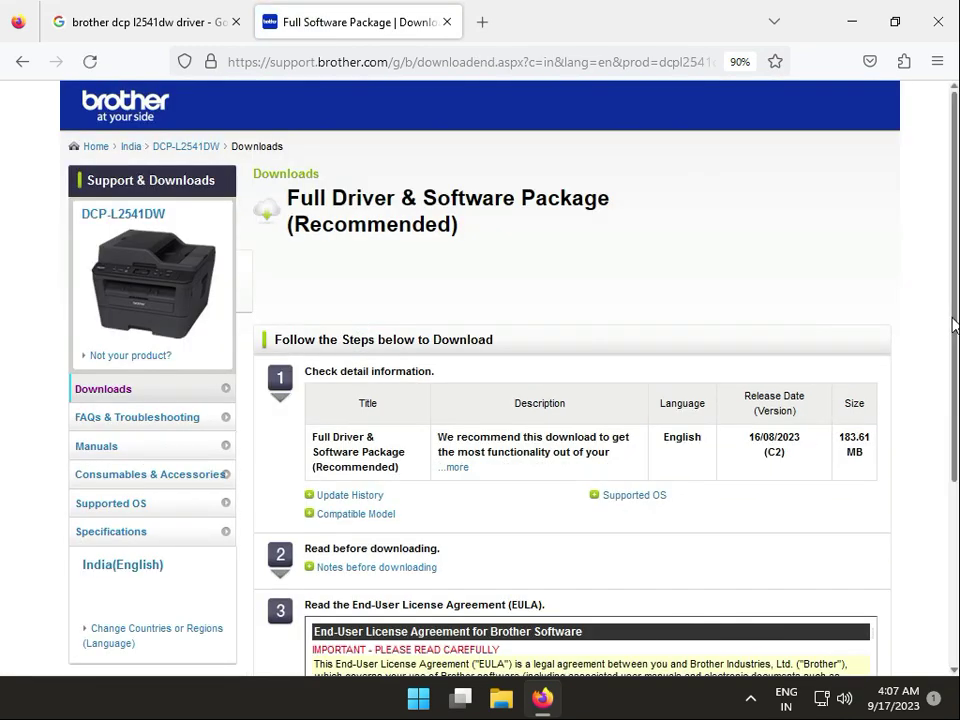
{"action": "left_click_drag", "start_coordinate": [953, 325], "coordinate": [926, 444]}
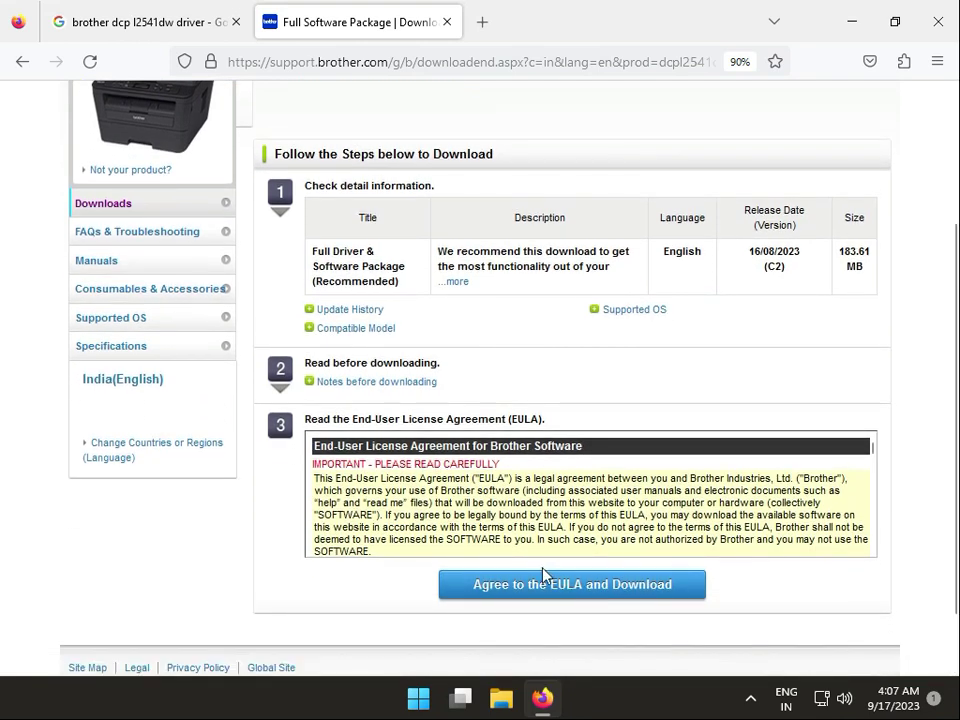
{"action": "left_click", "coordinate": [514, 586]}
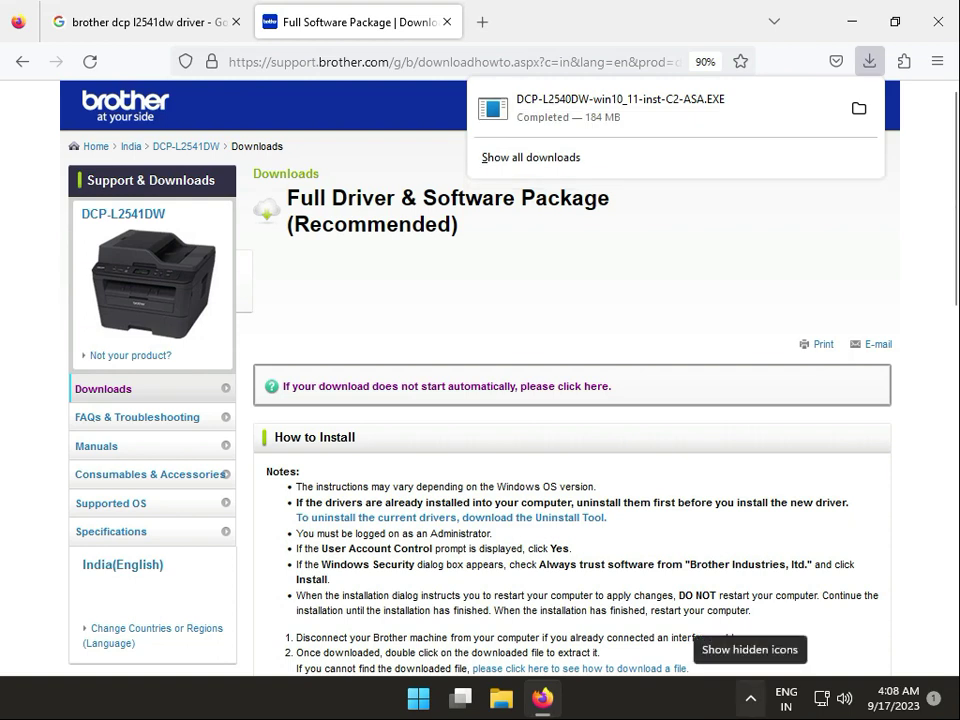
{"action": "left_click", "coordinate": [575, 108]}
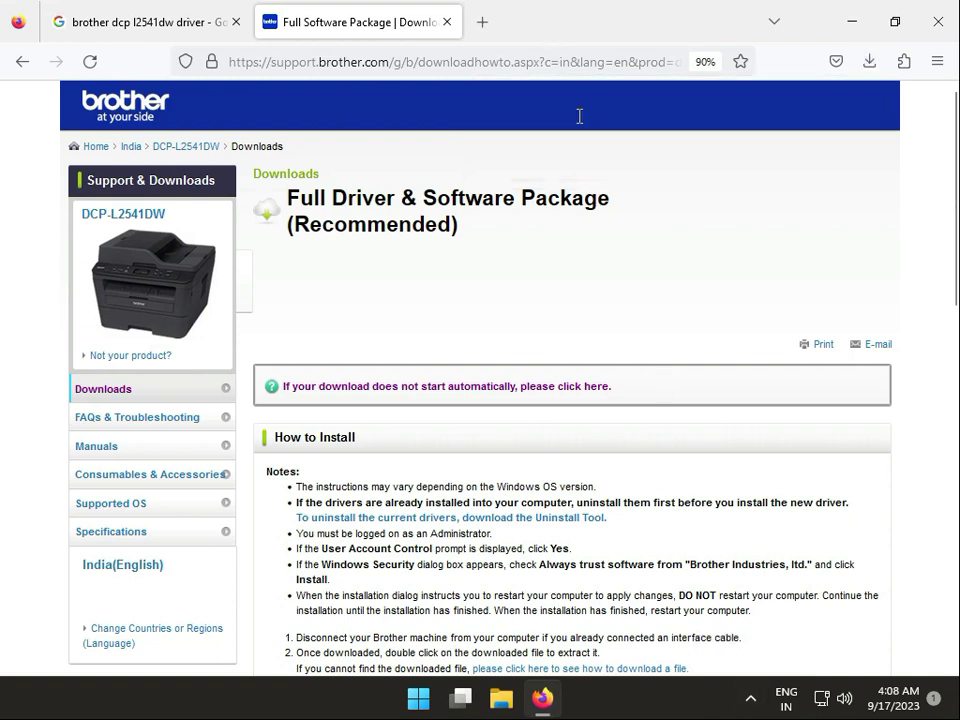
{"action": "left_click", "coordinate": [543, 370]}
Step: Minimize Firefox and dismiss the Windows Security firewall notification while the package decompresses
{"action": "left_click", "coordinate": [848, 29]}
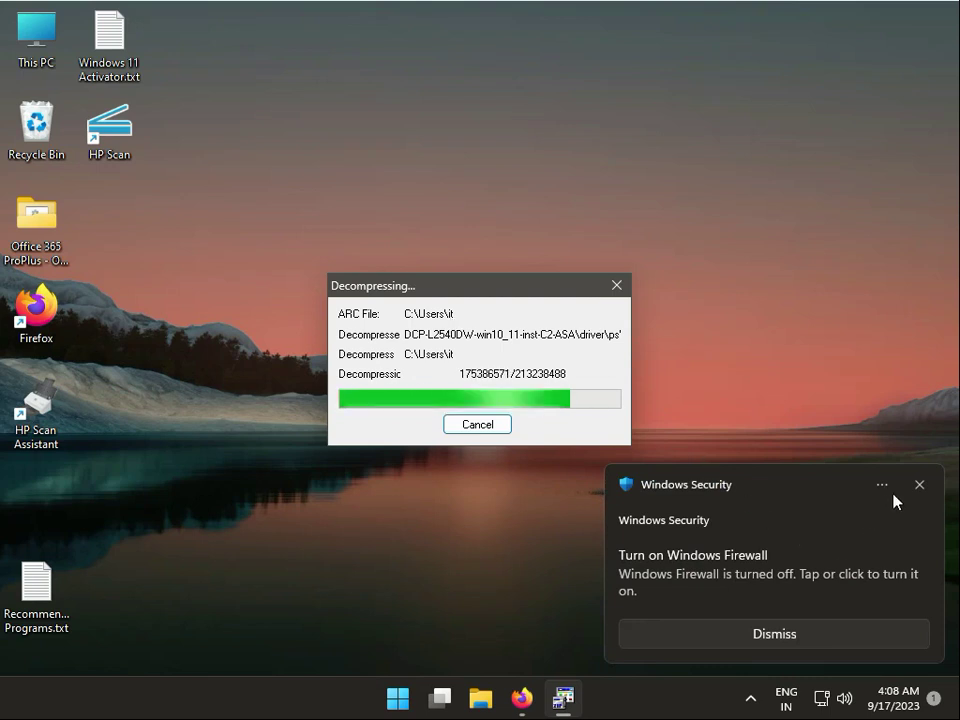
{"action": "left_click", "coordinate": [919, 484]}
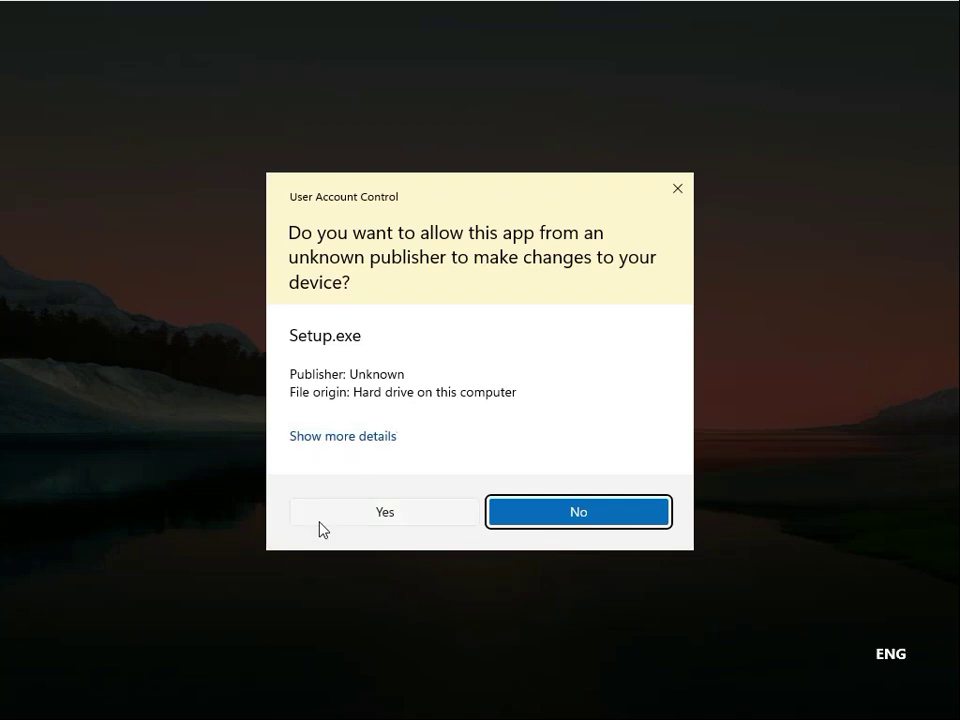
Step: Allow Setup.exe, set the installer language to English(United Kingdom), and accept the license agreement
{"action": "left_click", "coordinate": [325, 522]}
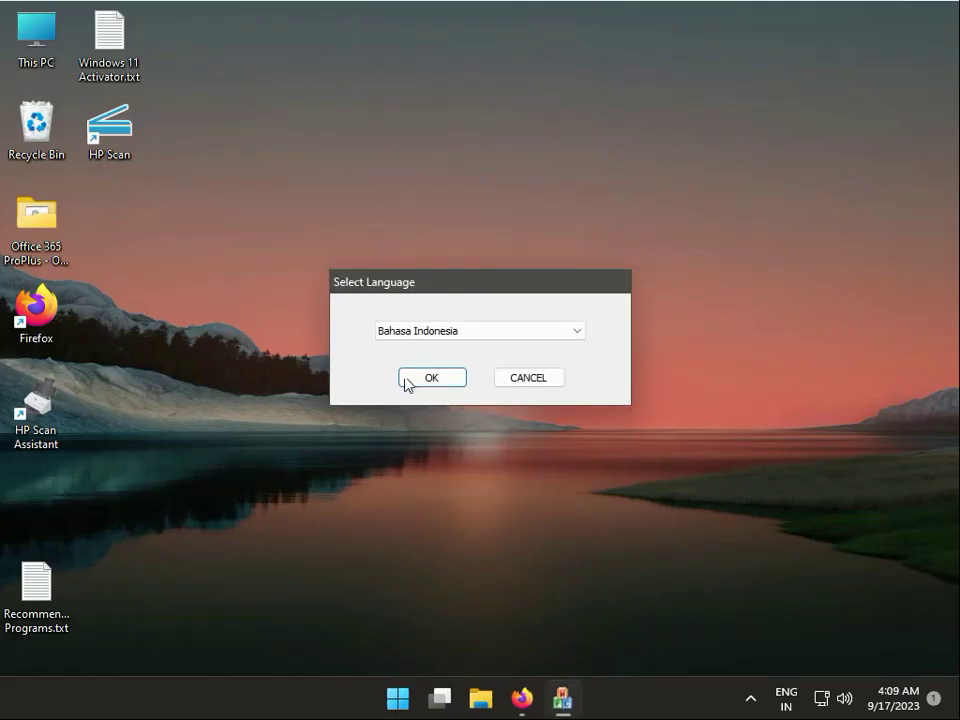
{"action": "left_click", "coordinate": [437, 341]}
{"action": "left_click", "coordinate": [437, 359]}
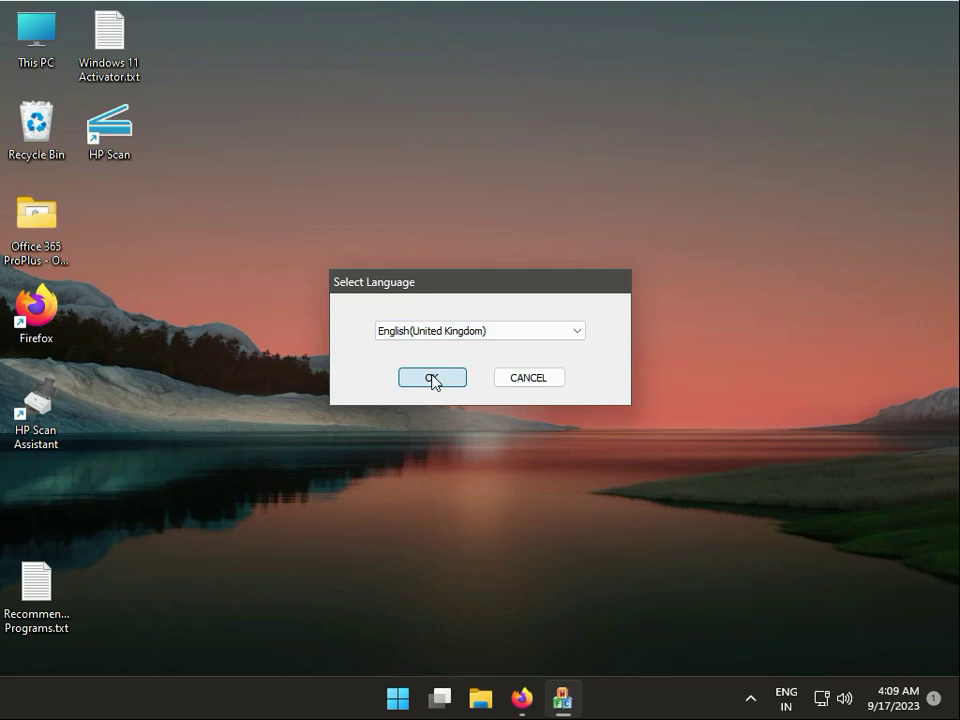
{"action": "left_click", "coordinate": [432, 378]}
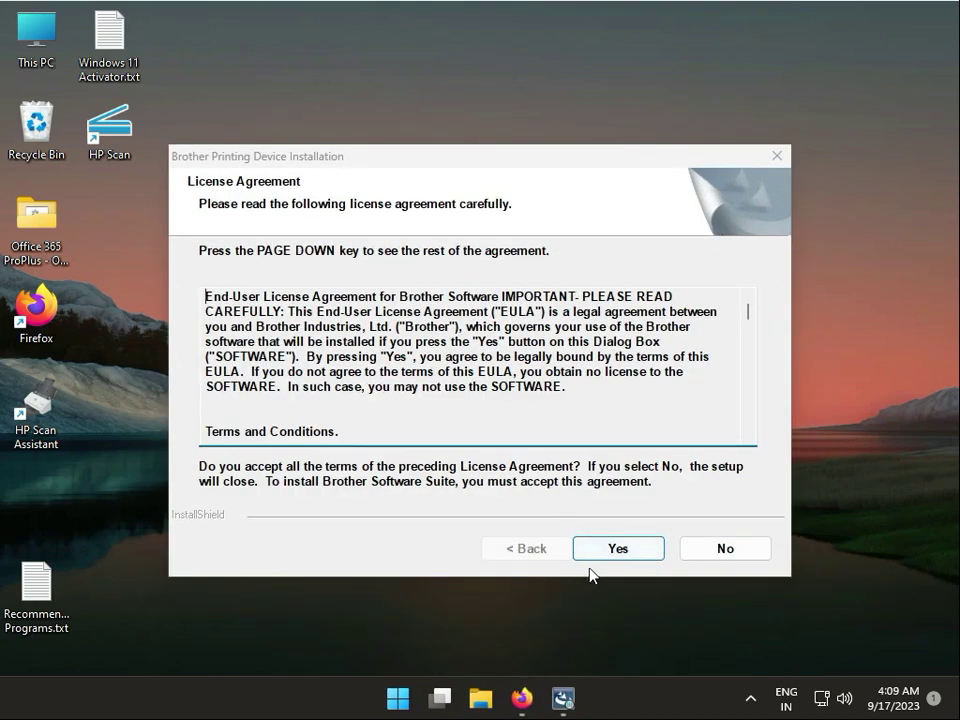
{"action": "left_click", "coordinate": [603, 558]}
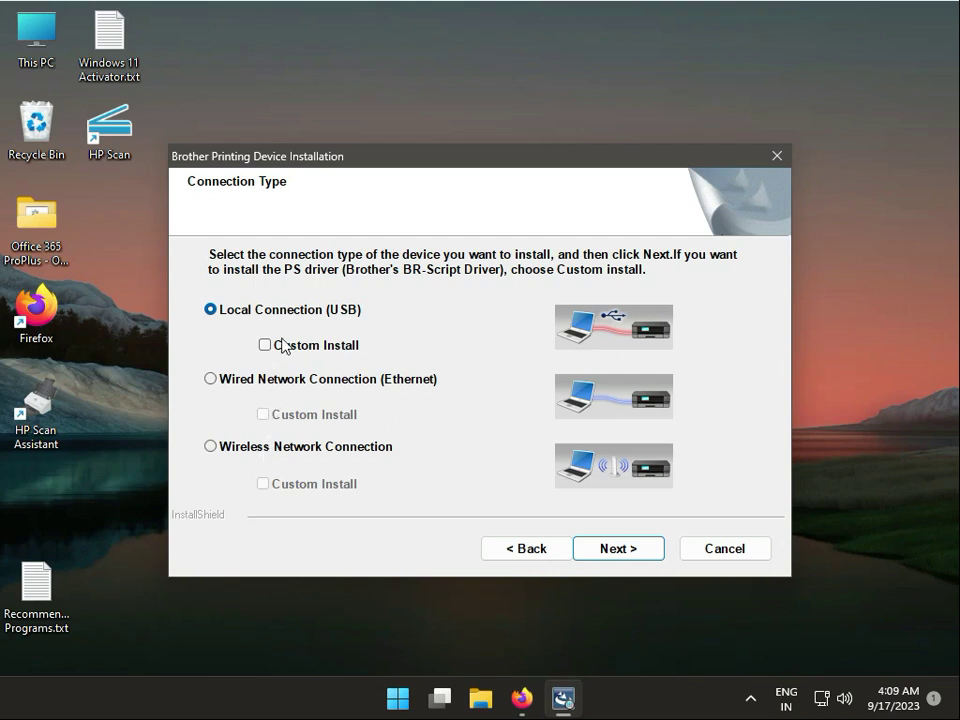
Step: Proceed with the Local Connection (USB) installation
{"action": "left_click", "coordinate": [635, 549]}
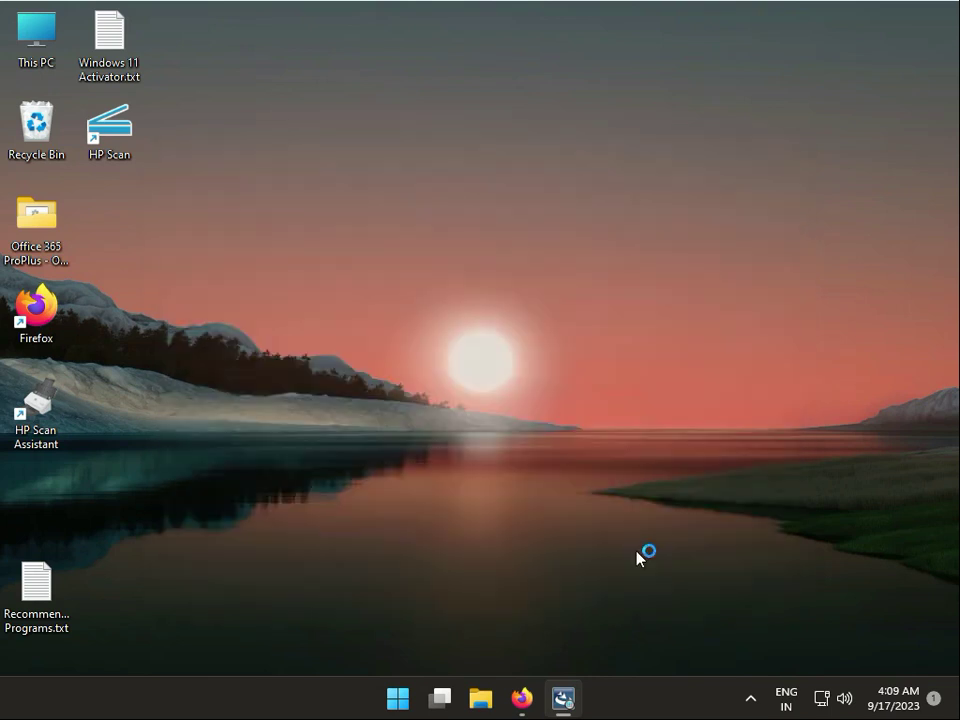